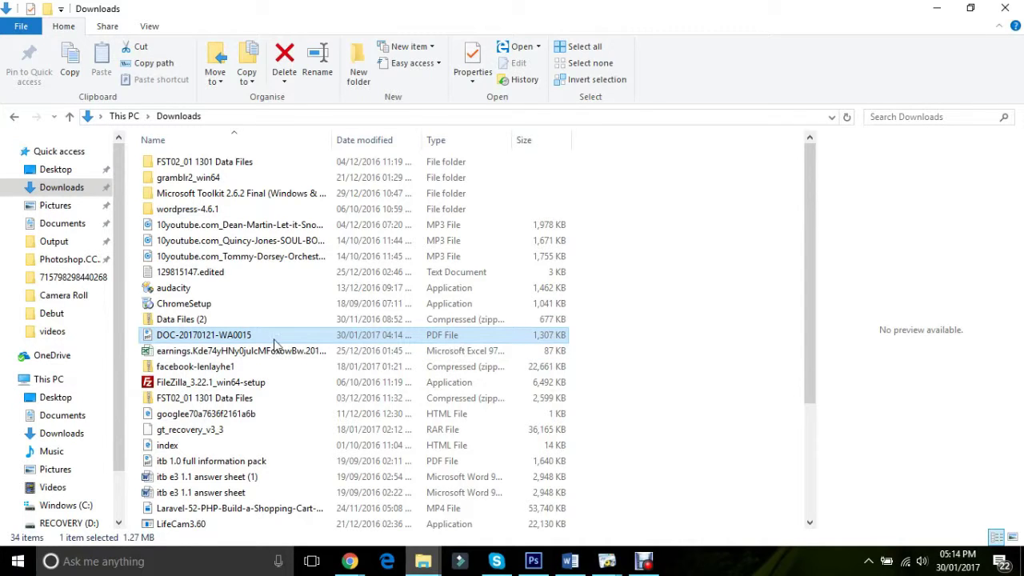
- Open the DOC-20170121-WA0015 PDF from the Downloads folder and look over its first page
double_click(246, 338)
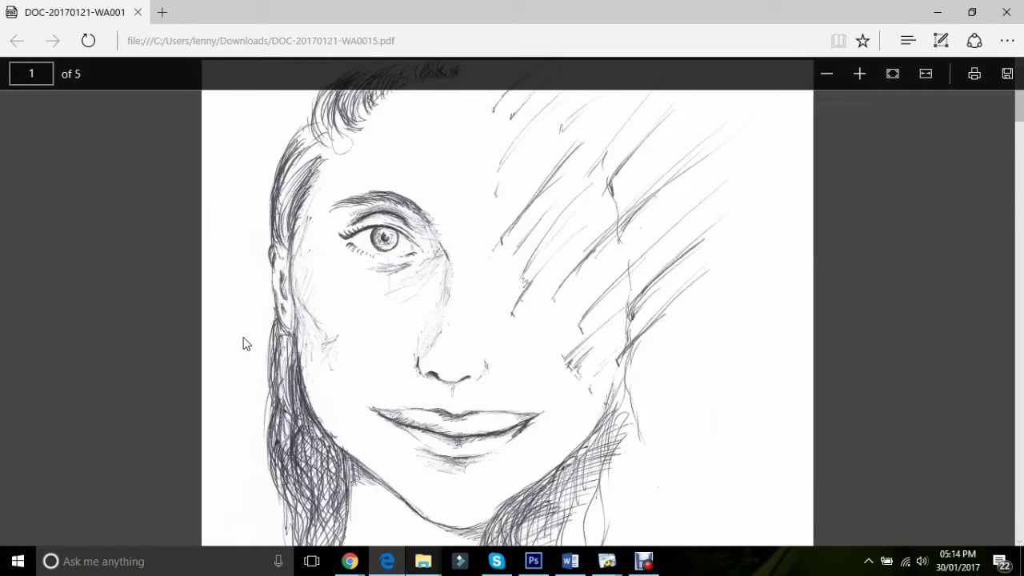
scroll(1010, 160, "down", 10)
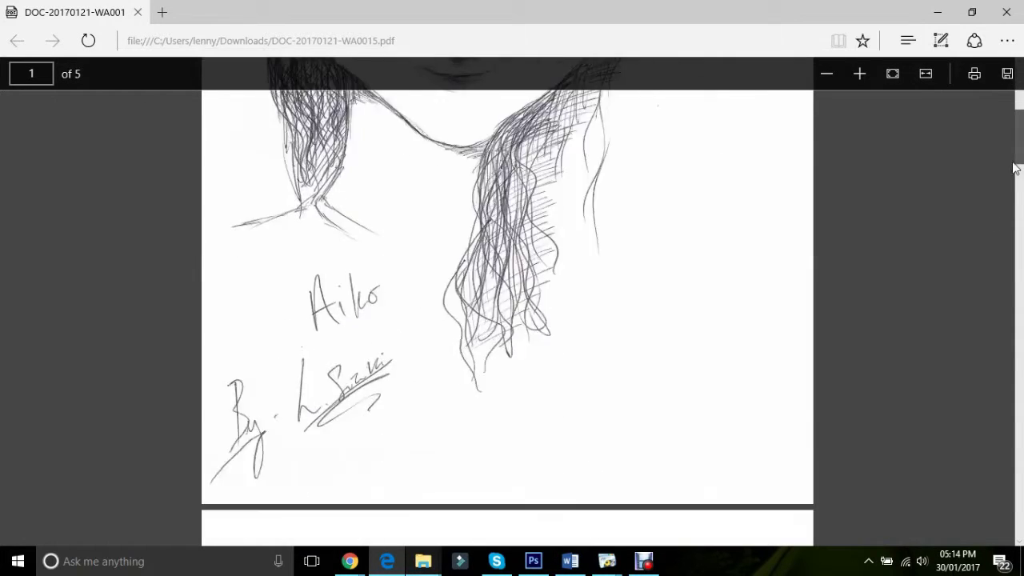
scroll(1001, 160, "up", 10)
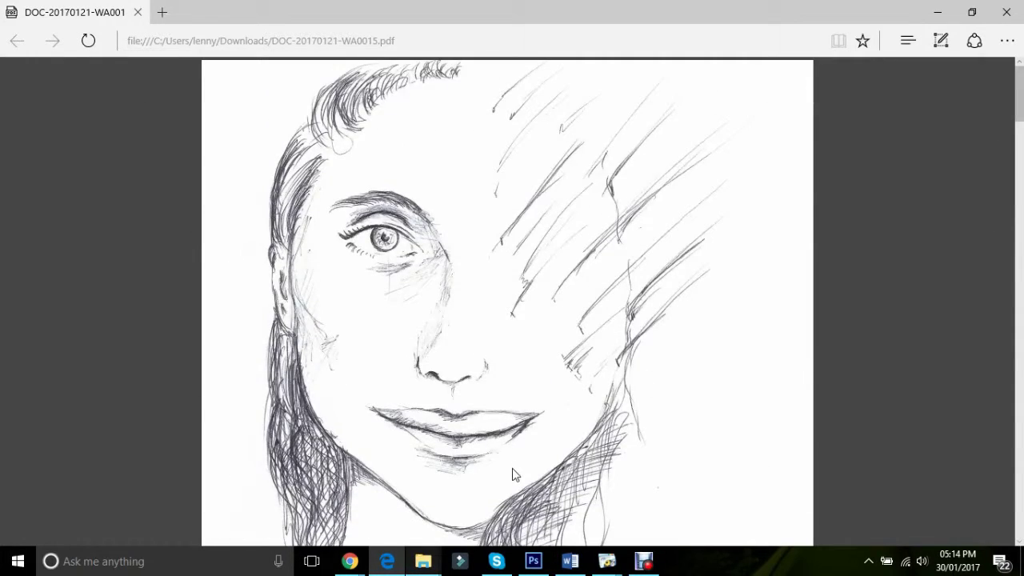
- Review the existing DOC-20170121-WA0015-pdf.jpg archive and the Outlook email carrying the original PDF attachment
mouse_move(420, 560)
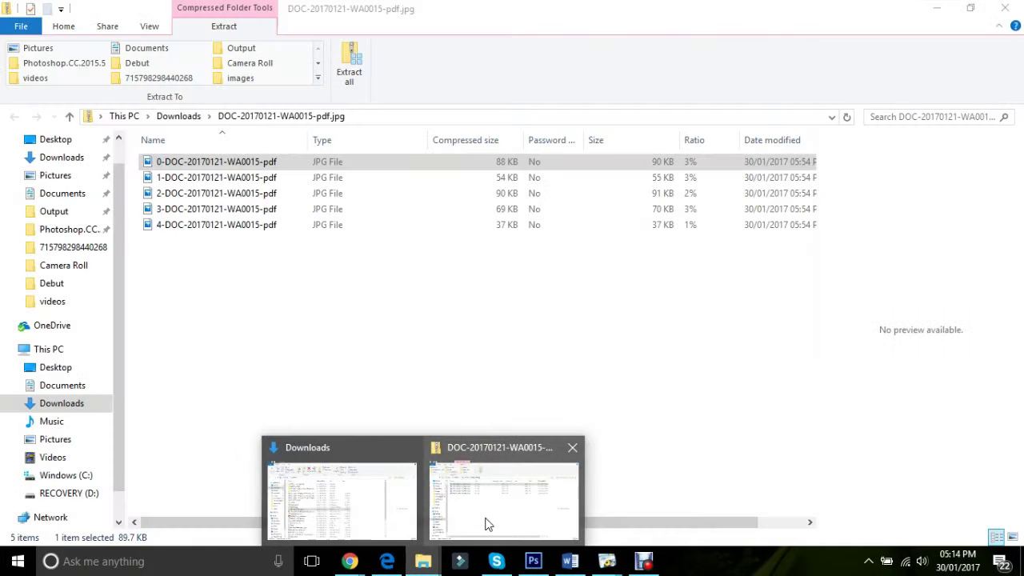
left_click(488, 524)
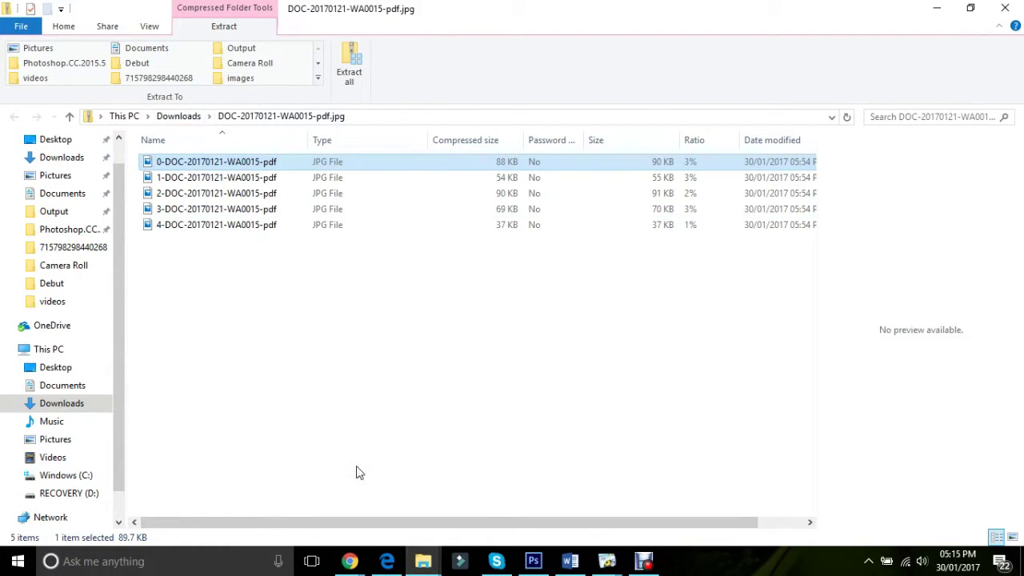
mouse_move(354, 563)
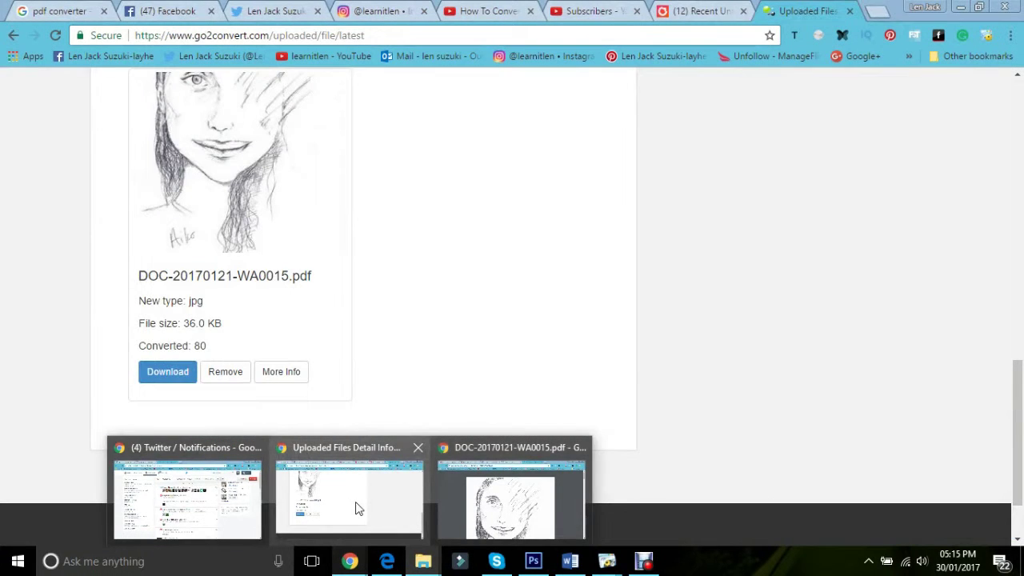
left_click(357, 509)
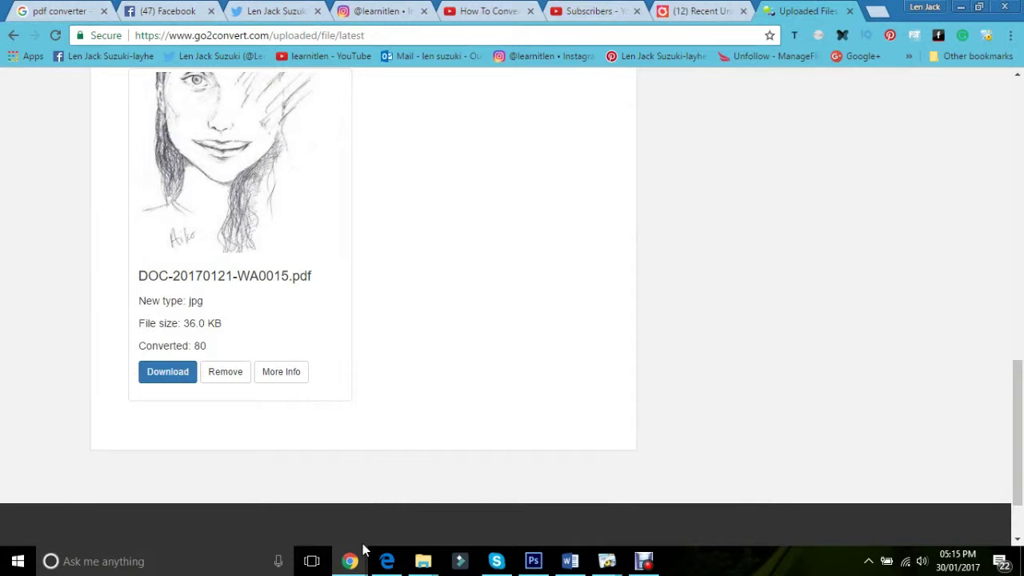
mouse_move(361, 553)
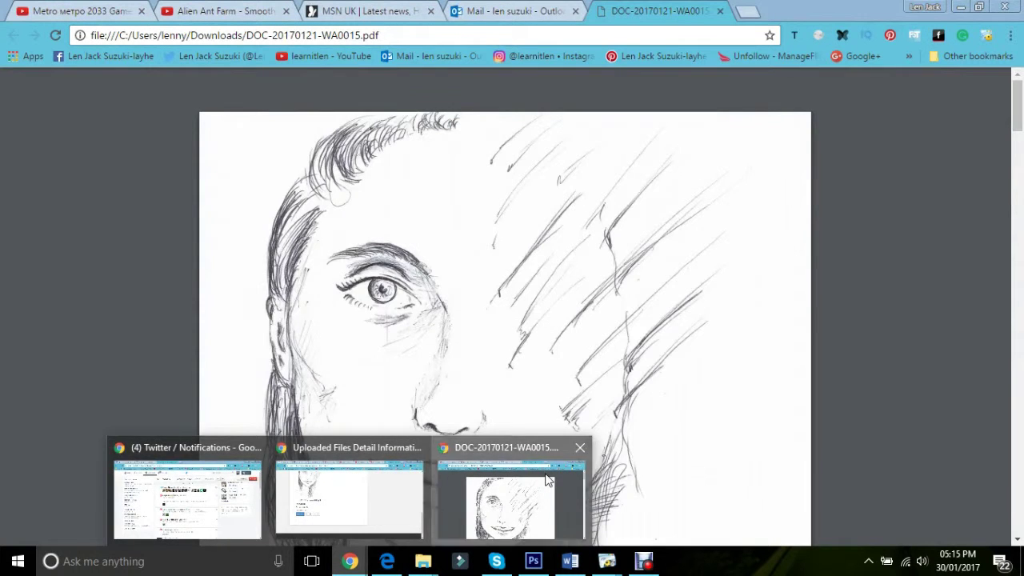
left_click(547, 478)
left_click(513, 11)
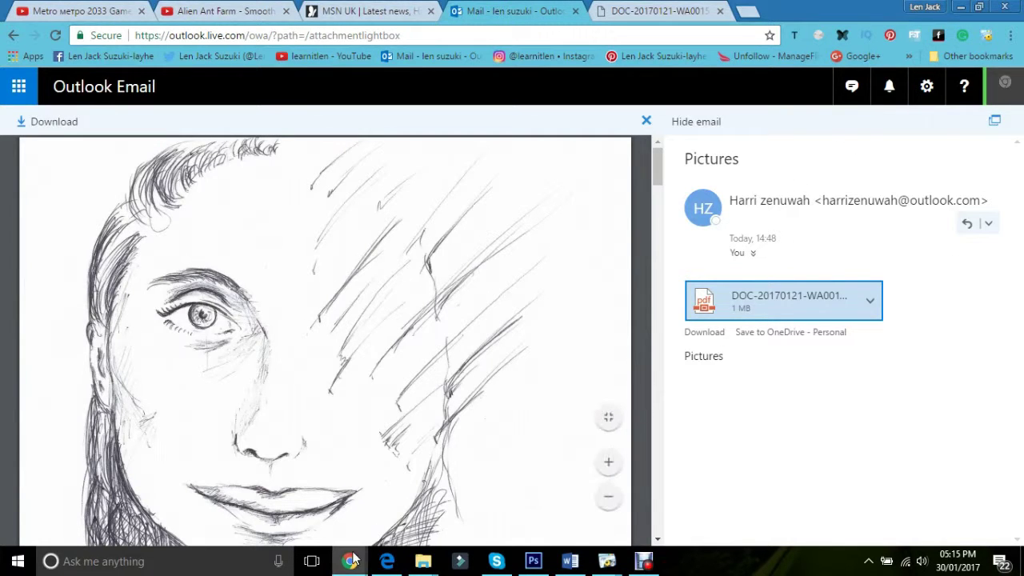
- Return to the Go2convert uploaded-file page in Chrome, reload it and examine the earlier conversion
mouse_move(352, 560)
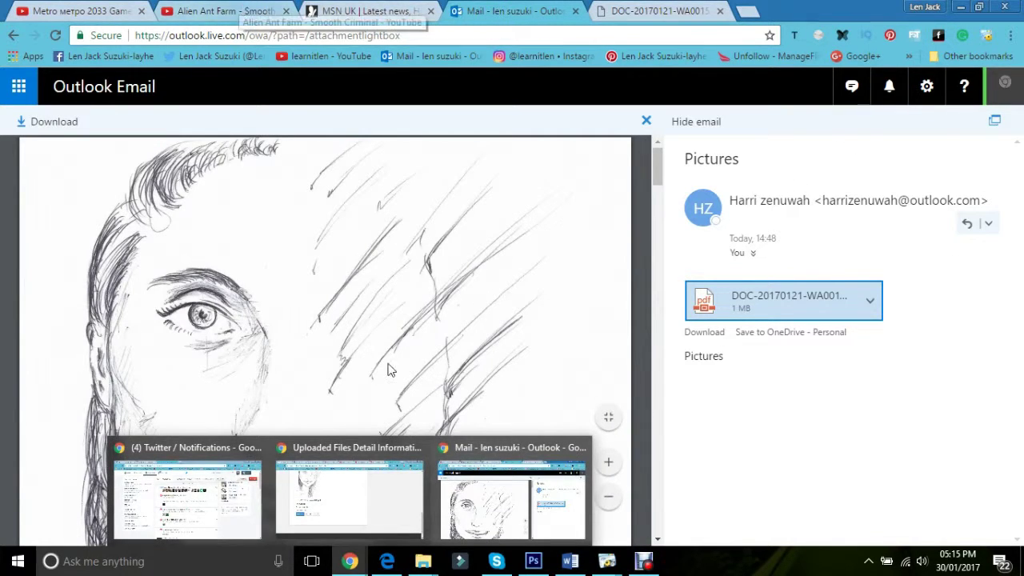
left_click(368, 488)
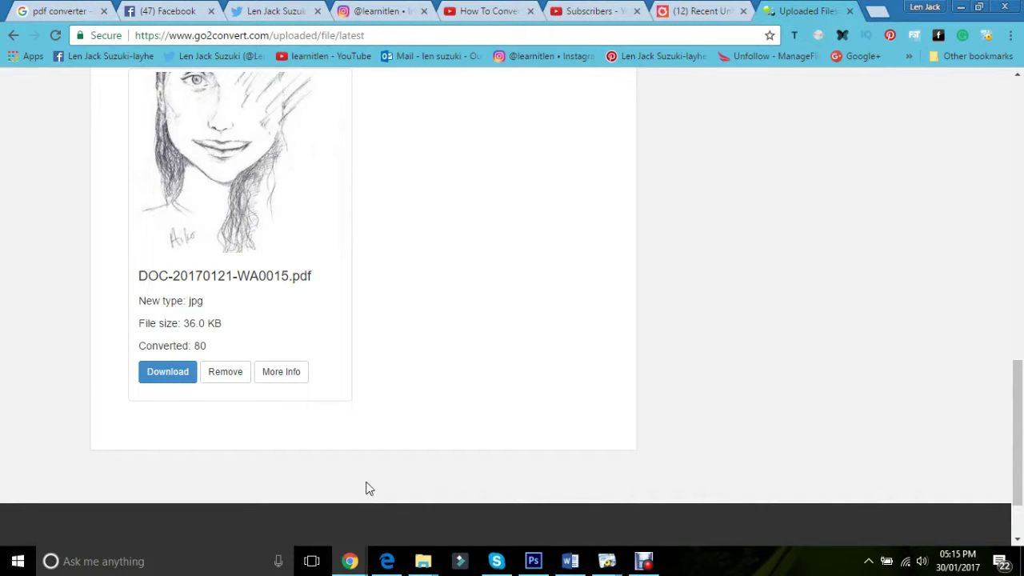
left_click_drag(1020, 456, 1021, 176)
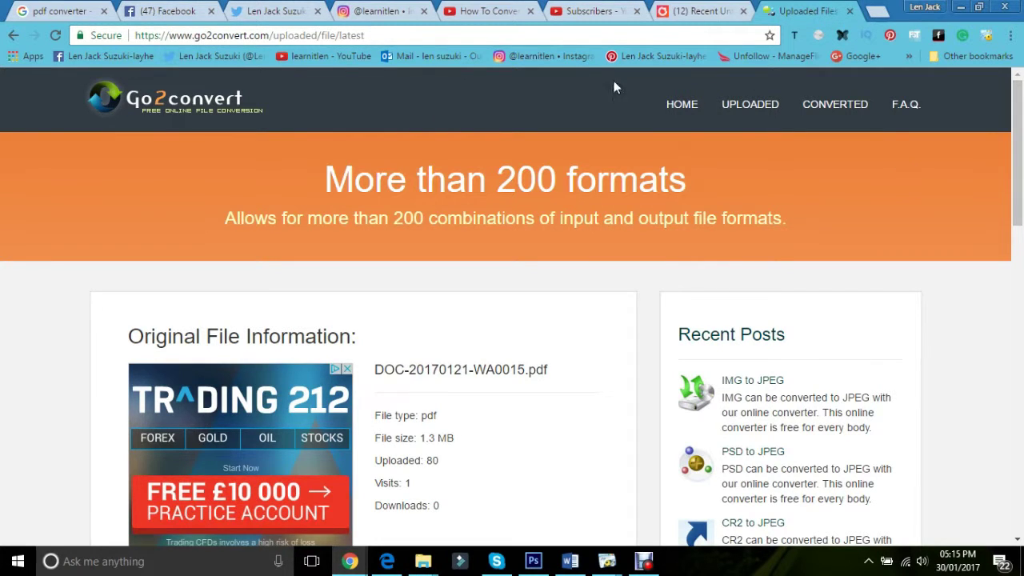
left_click(57, 42)
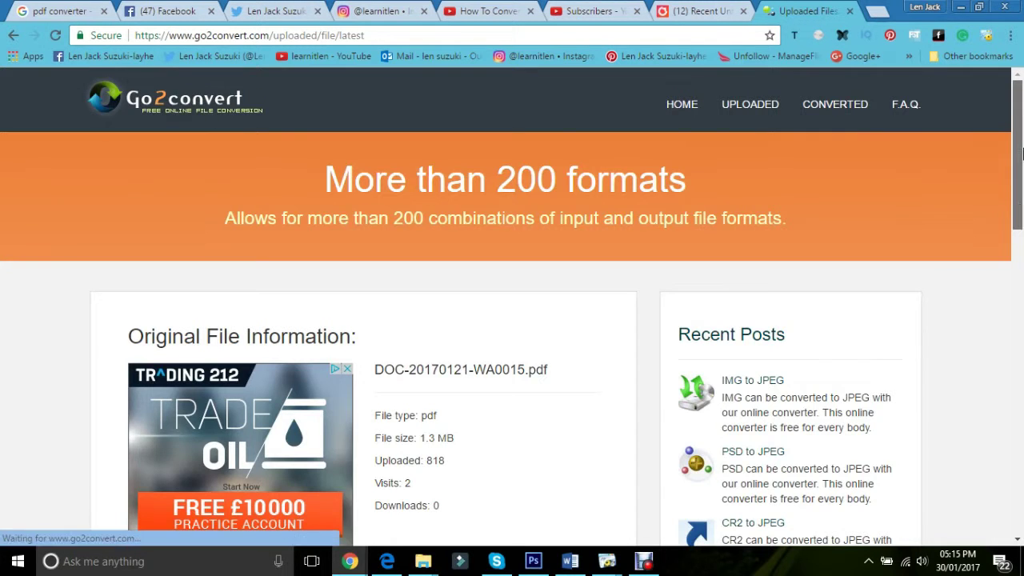
left_click_drag(1022, 152, 1001, 354)
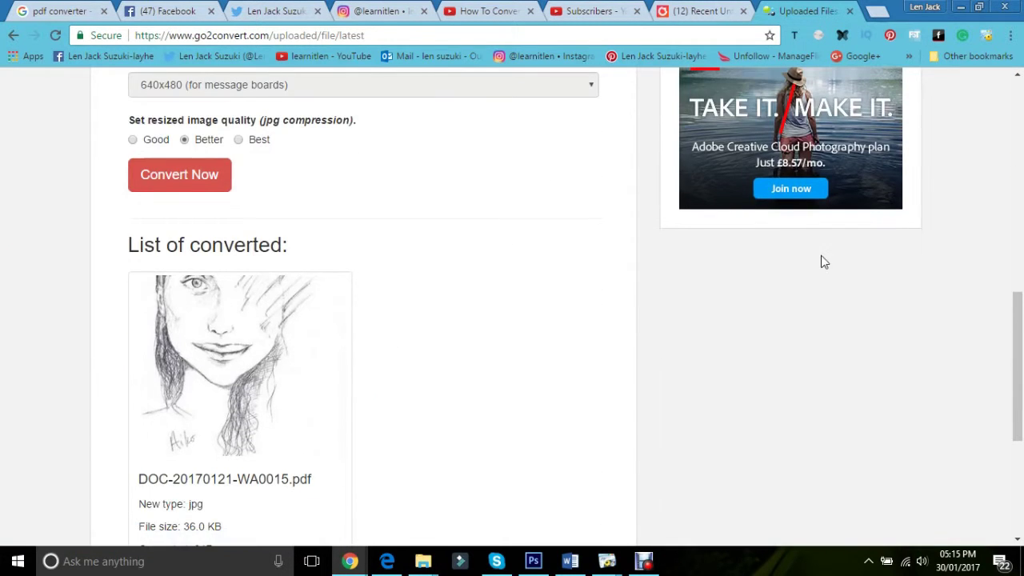
left_click_drag(394, 35, 270, 45)
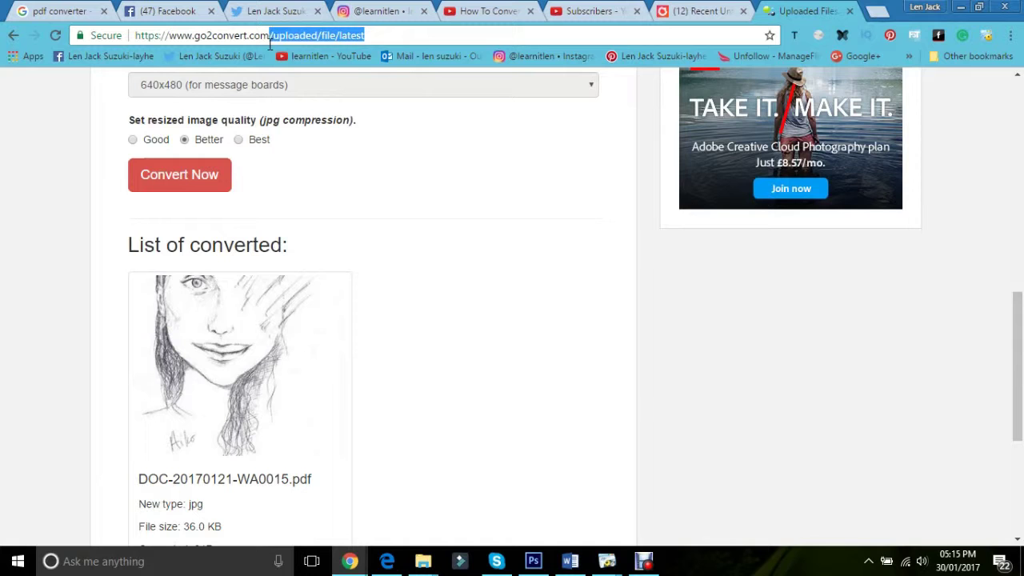
key("BackSpace")
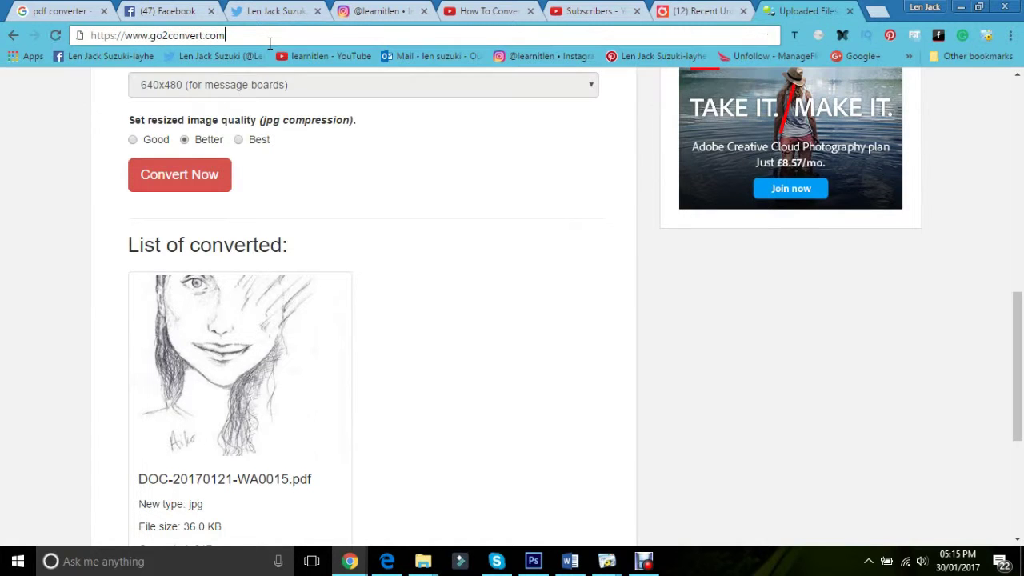
key("Return")
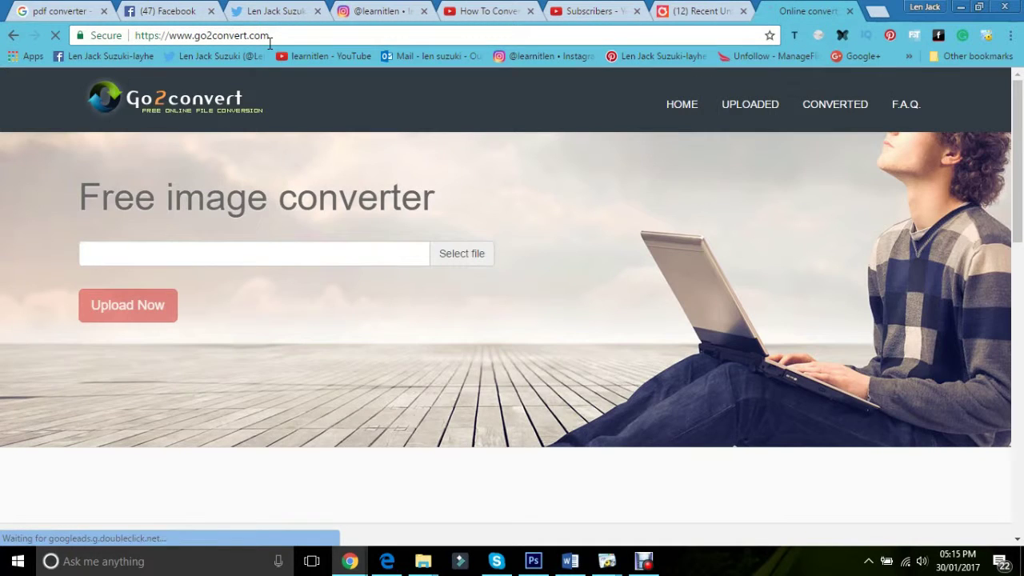
- Choose the DOC-20170121-WA0015 PDF from the Downloads folder and upload it to the image converter
left_click(446, 256)
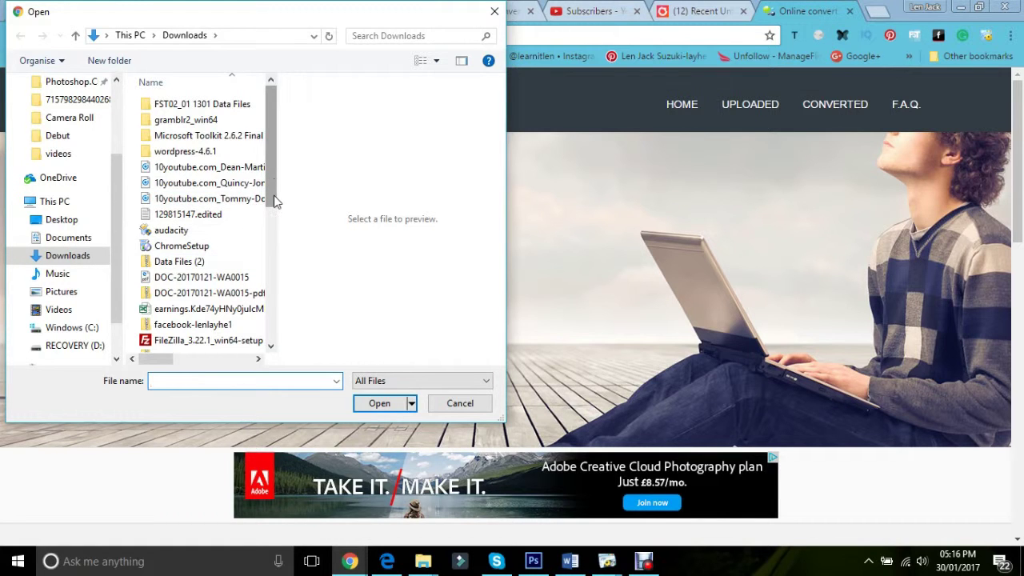
scroll(274, 196, "down", 1)
left_click(222, 248)
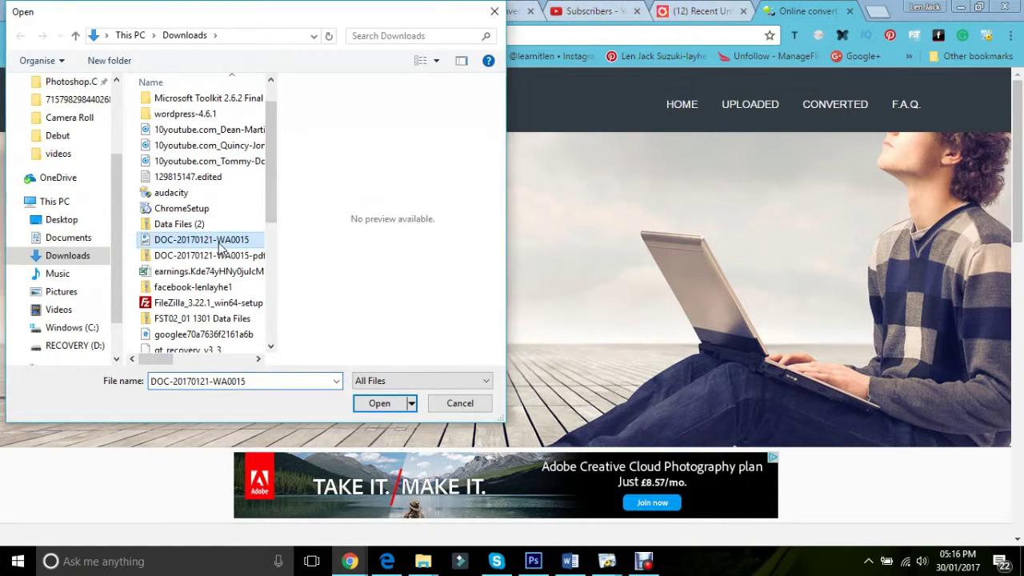
double_click(219, 244)
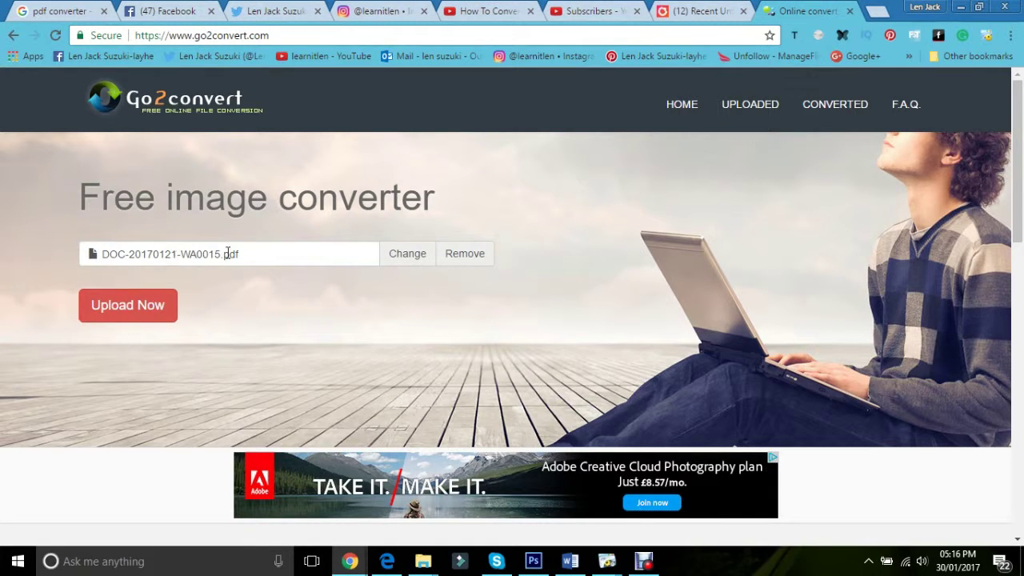
left_click(113, 305)
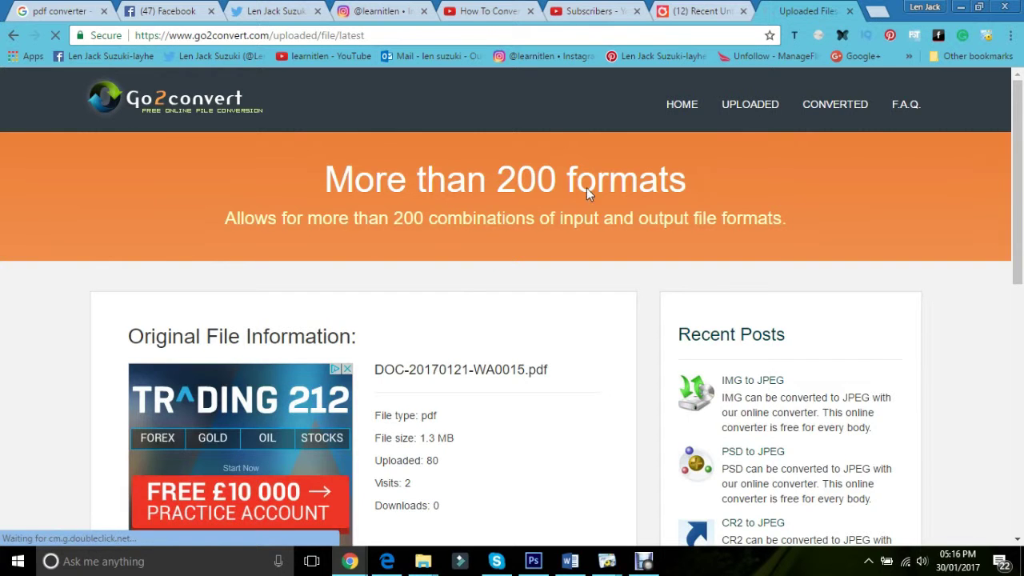
- Examine the available output formats for the uploaded PDF, keeping JPEG - Joint Photographic Experts Group JFIF format selected
scroll(1008, 274, "down", 3)
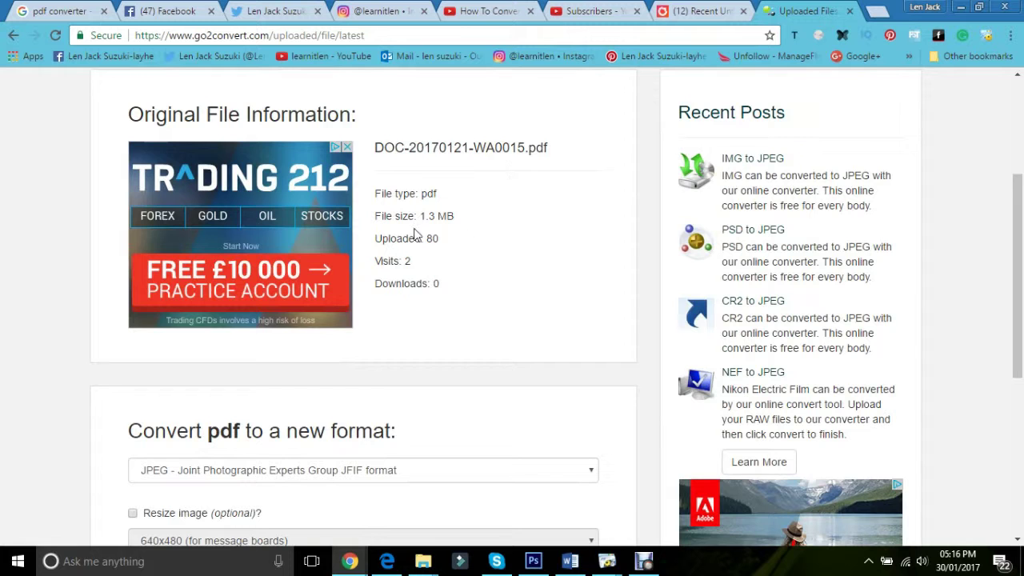
left_click_drag(1019, 258, 1016, 333)
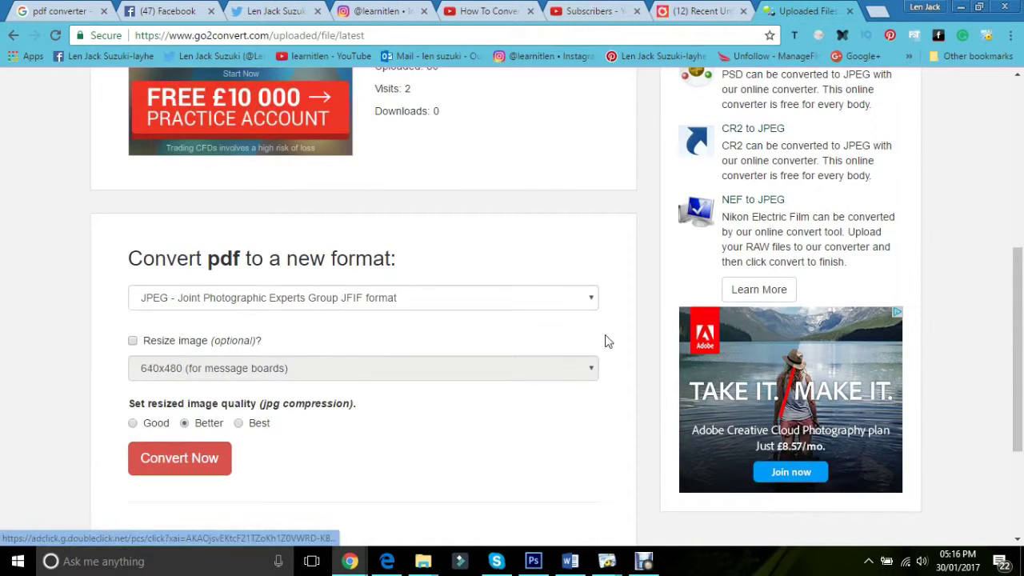
left_click(556, 300)
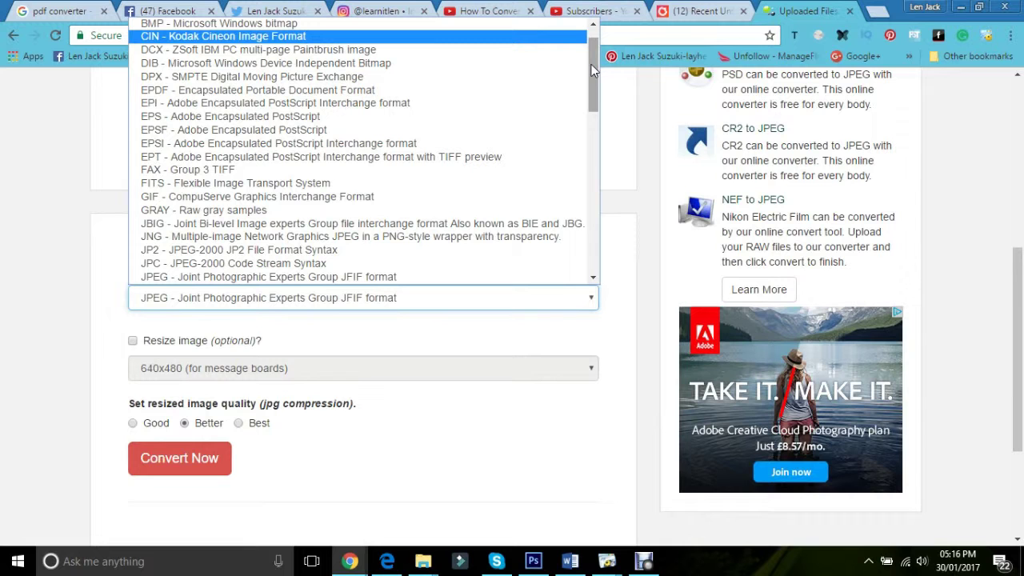
left_click_drag(592, 70, 581, 254)
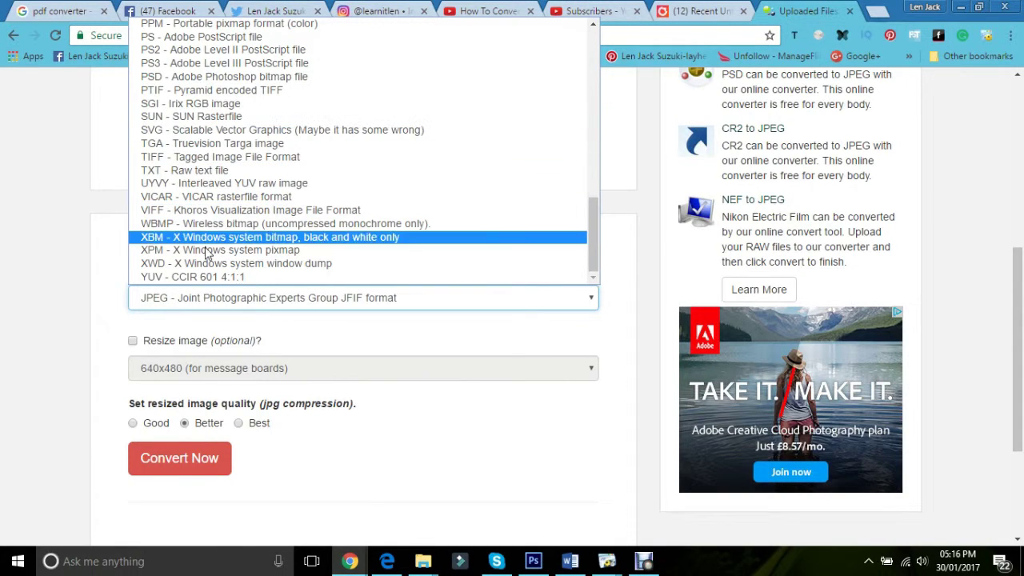
left_click_drag(593, 253, 598, 232)
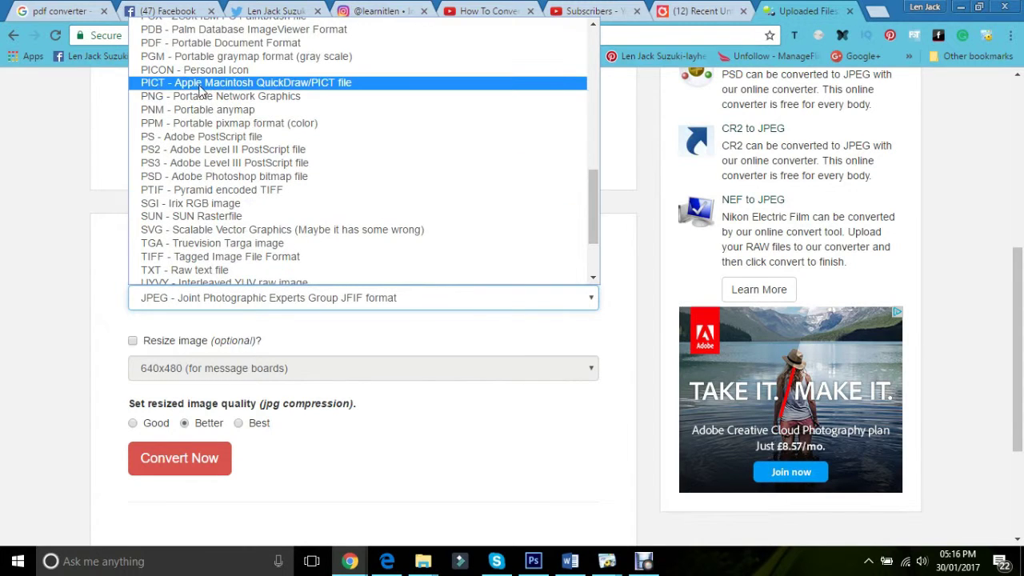
left_click(636, 254)
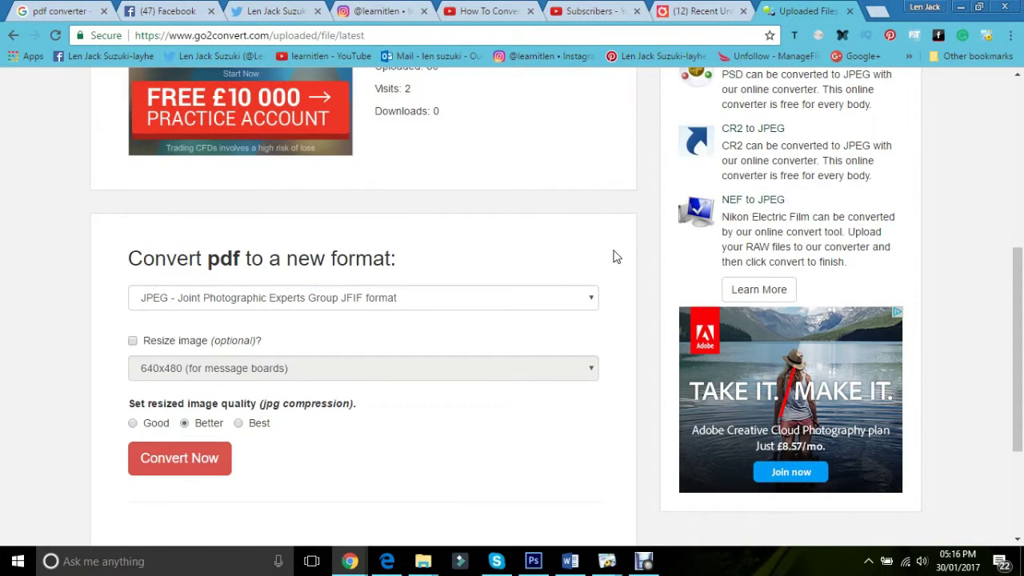
- Set the image quality to Best and convert the PDF to JPEG
left_click_drag(1019, 251, 1019, 268)
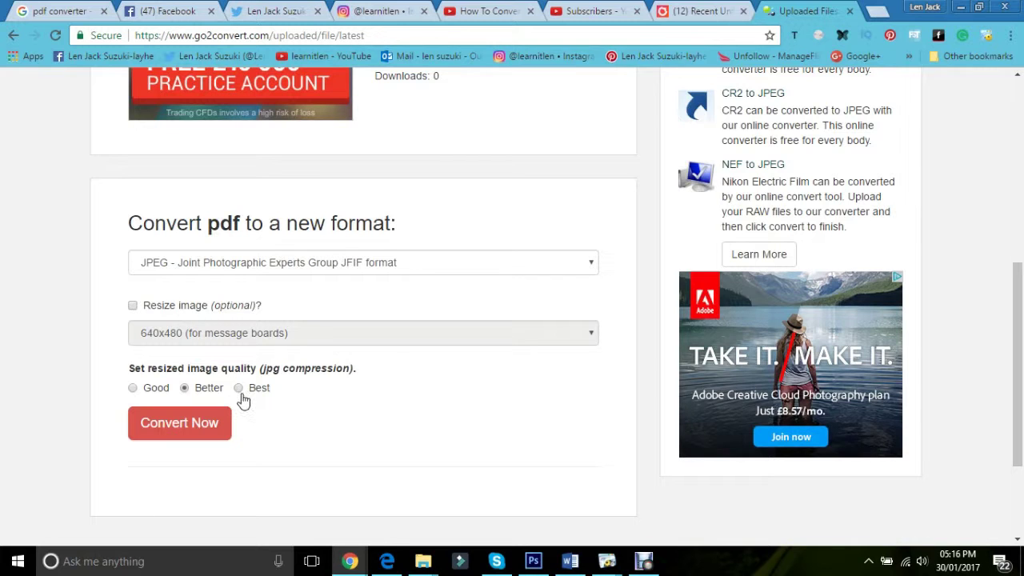
left_click(201, 423)
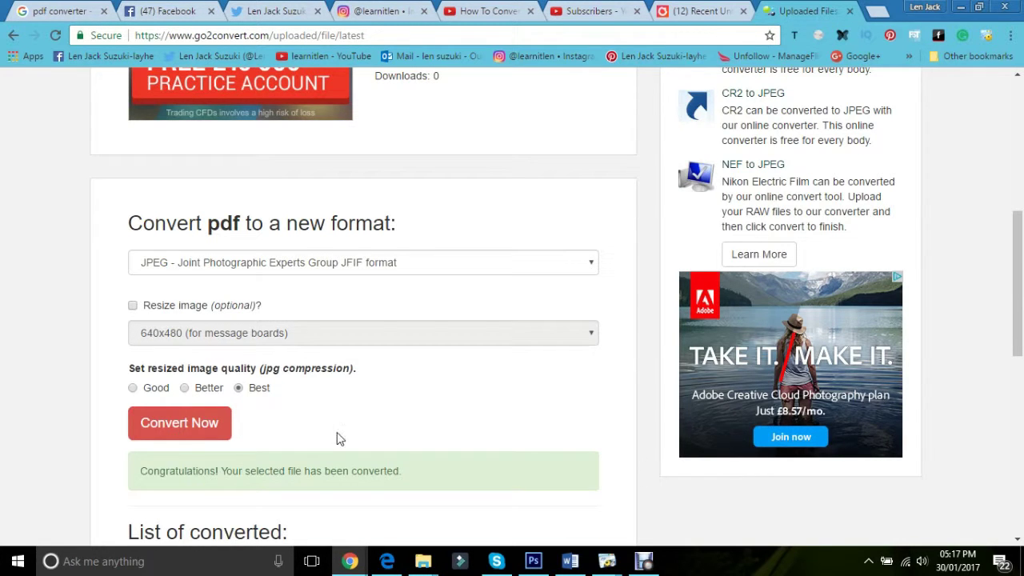
- Download the converted JPG result of DOC-20170121-WA0015.pdf from the list of converted files
scroll(1009, 384, "down", 4)
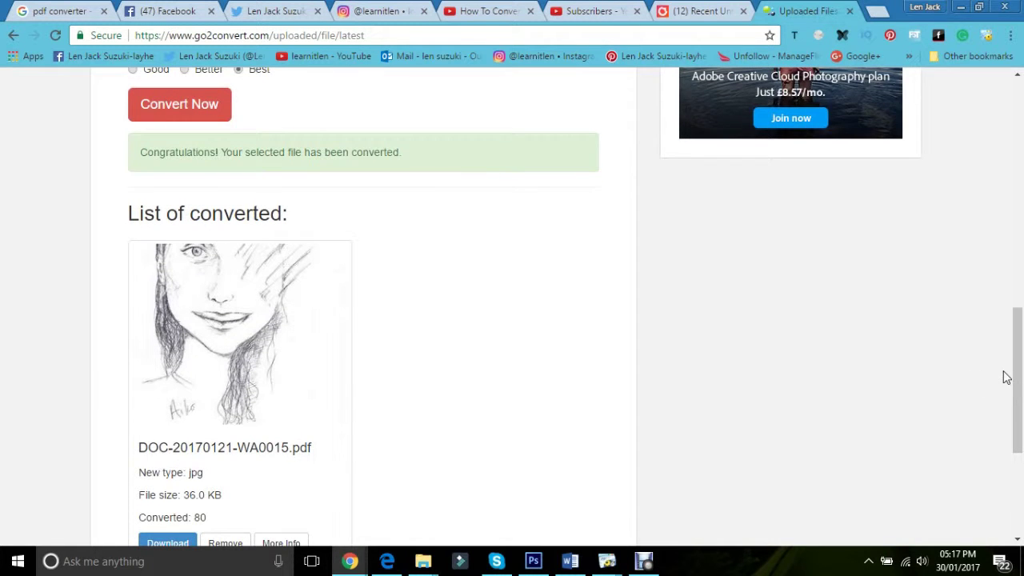
scroll(1001, 377, "down", 2)
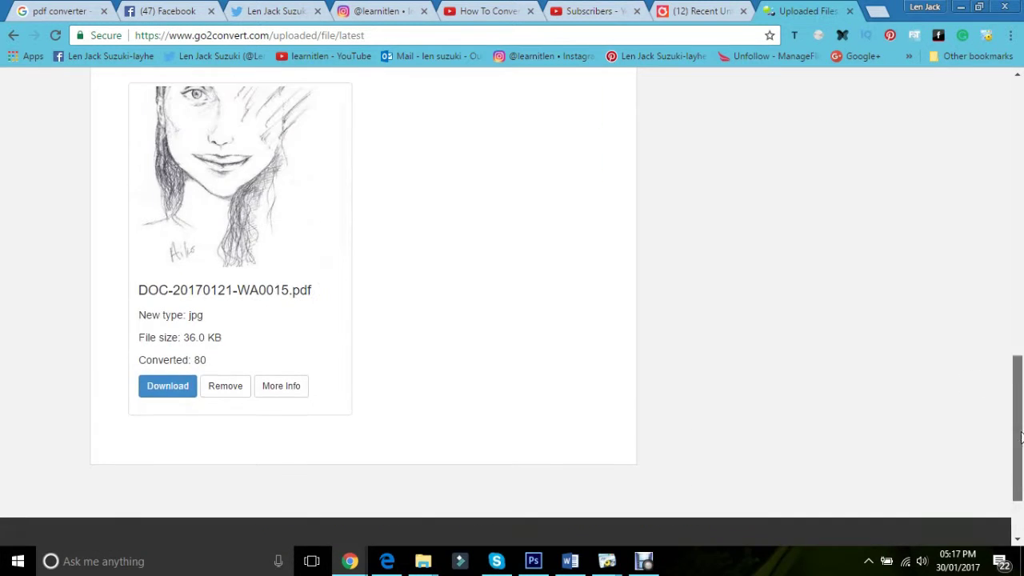
left_click(183, 386)
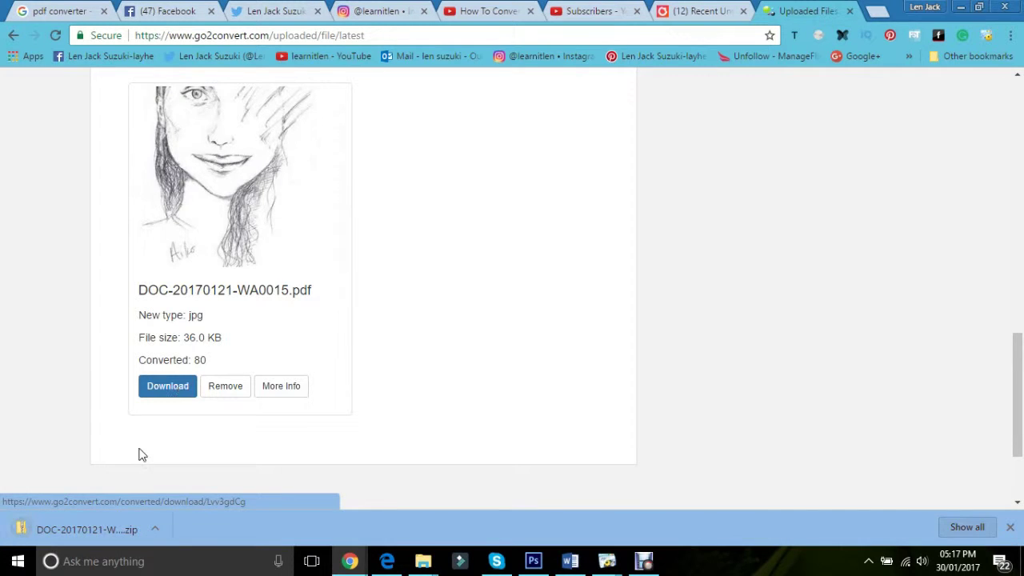
- Open the downloaded zip archive and view its first image, 0-DOC-20170121-WA0015-pdf
left_click(103, 530)
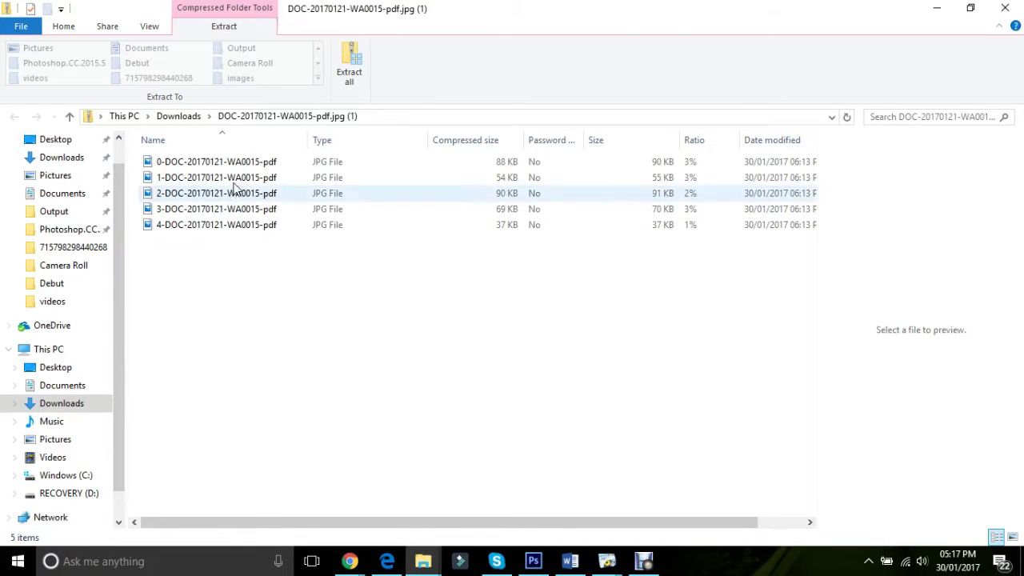
left_click(246, 165)
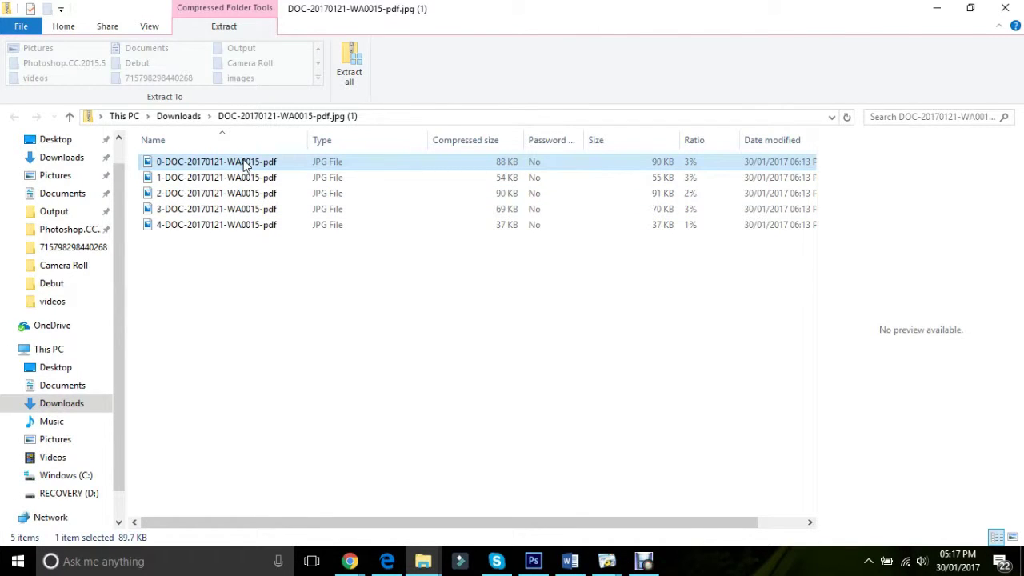
double_click(244, 166)
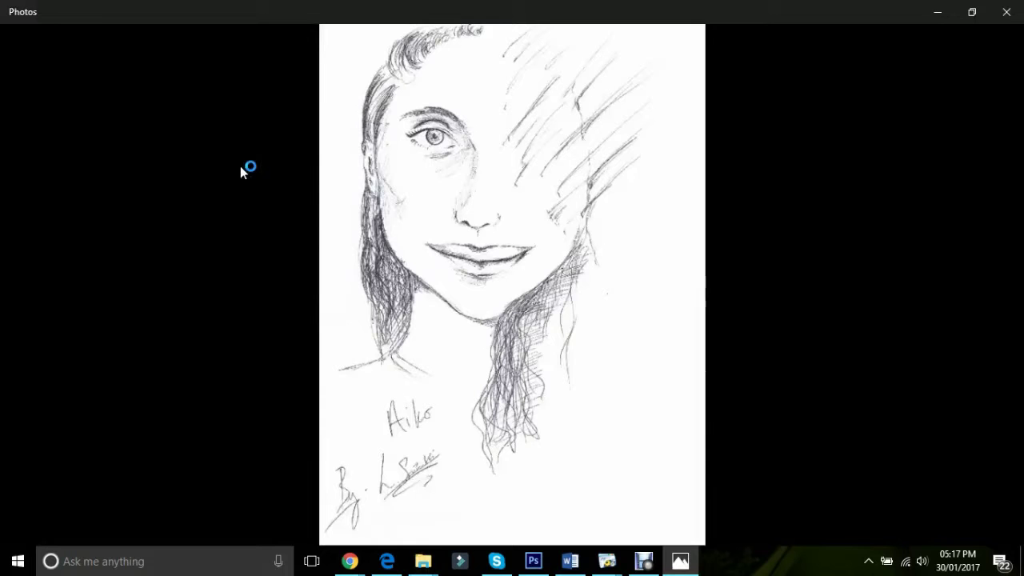
- Examine the line detail and image quality of the converted portrait drawing at several magnifications
mouse_move(436, 232)
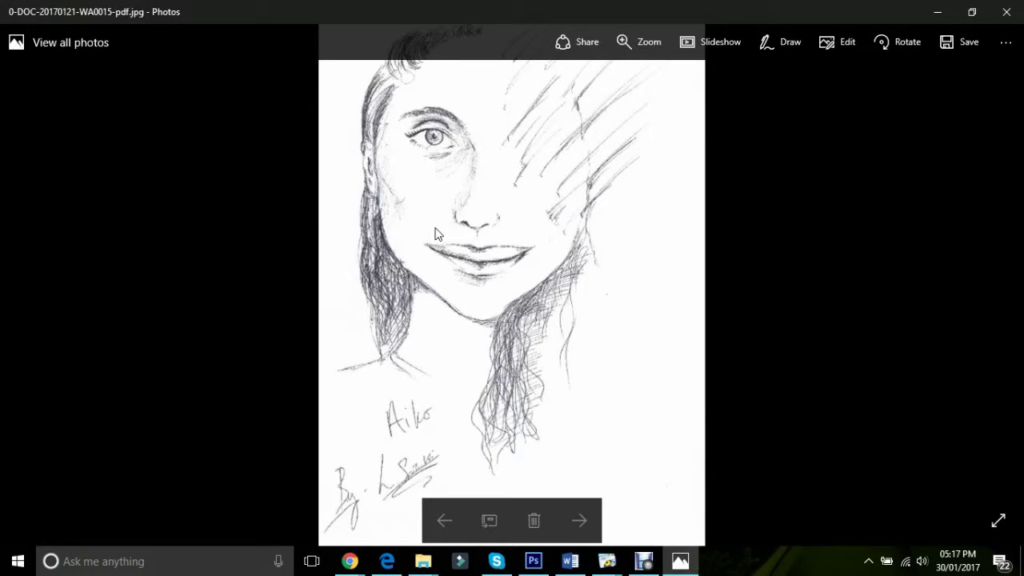
double_click(542, 305)
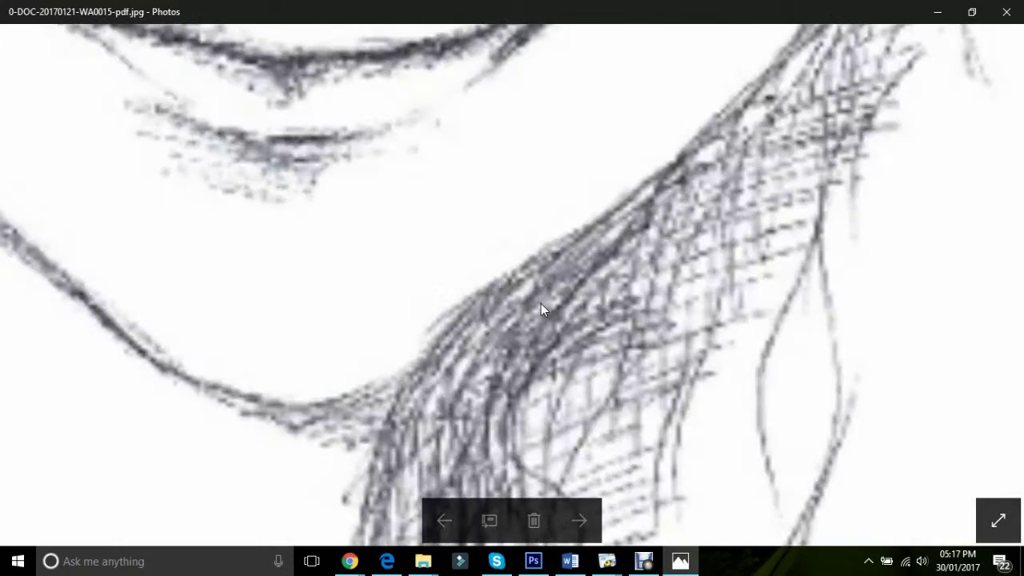
scroll(540, 304, "down", 1)
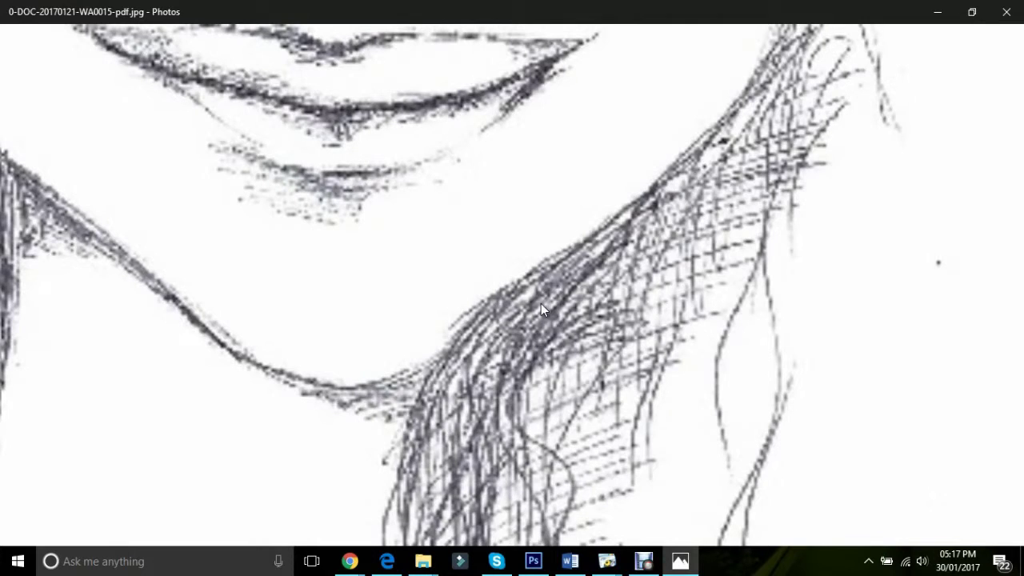
double_click(542, 301)
double_click(543, 304)
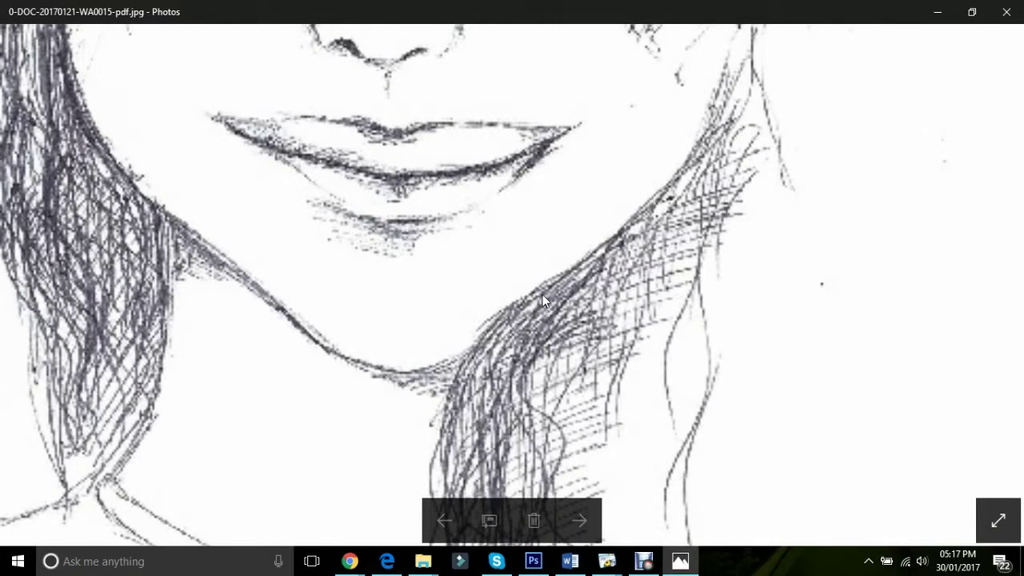
double_click(543, 298)
double_click(543, 298)
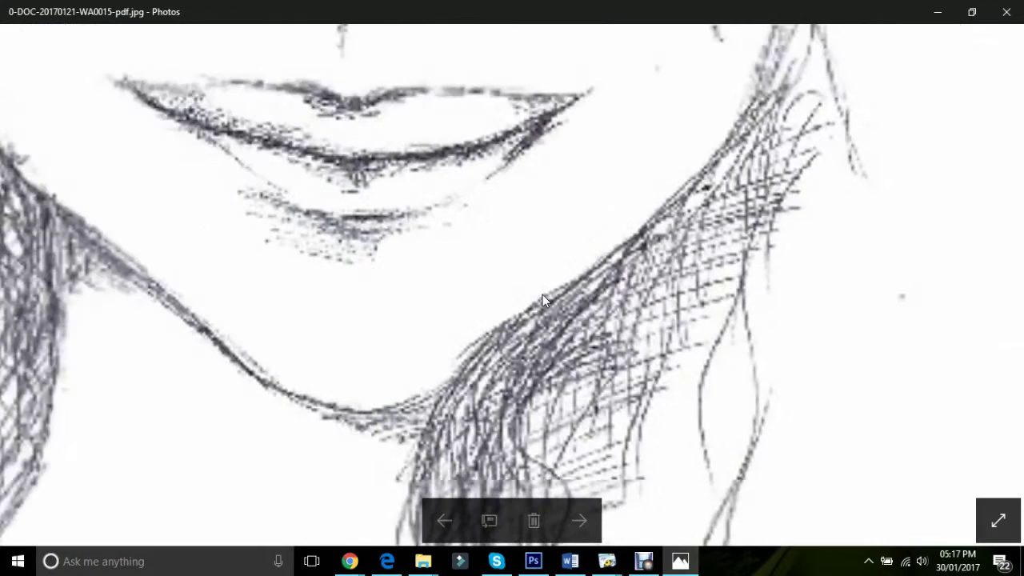
double_click(542, 294)
scroll(543, 295, "up", 3)
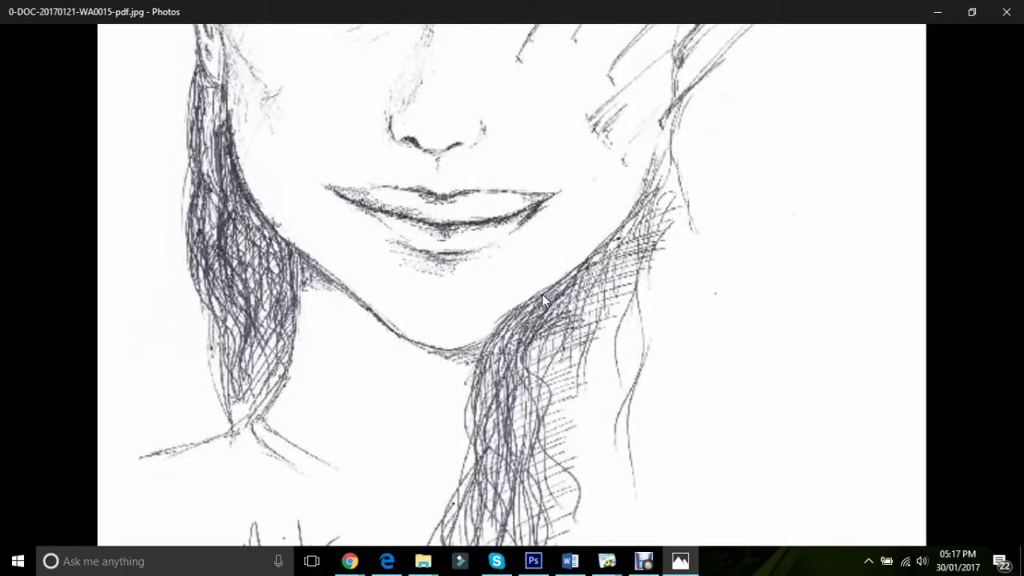